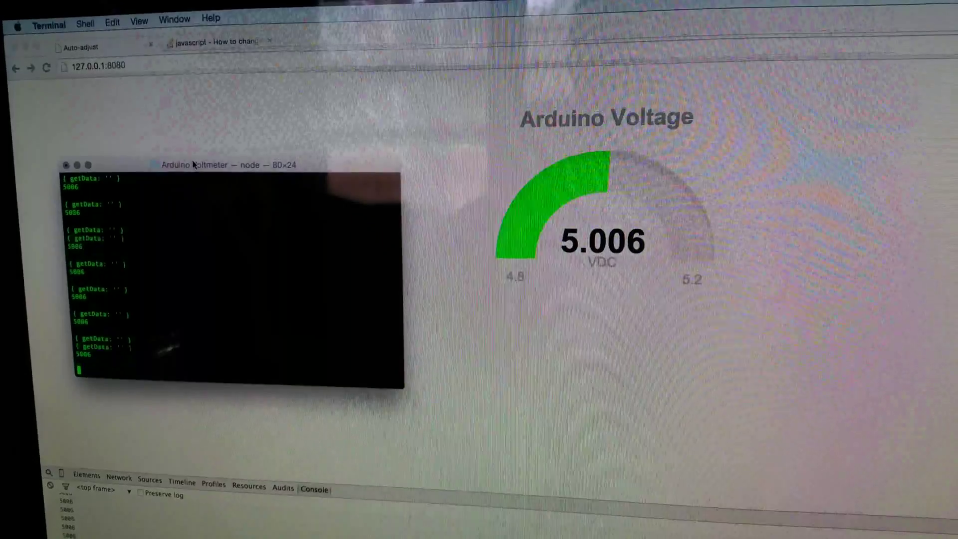
Bring the Coda editor with the gauge's index.html to the front
key("super+Tab")
key("super+Tab")
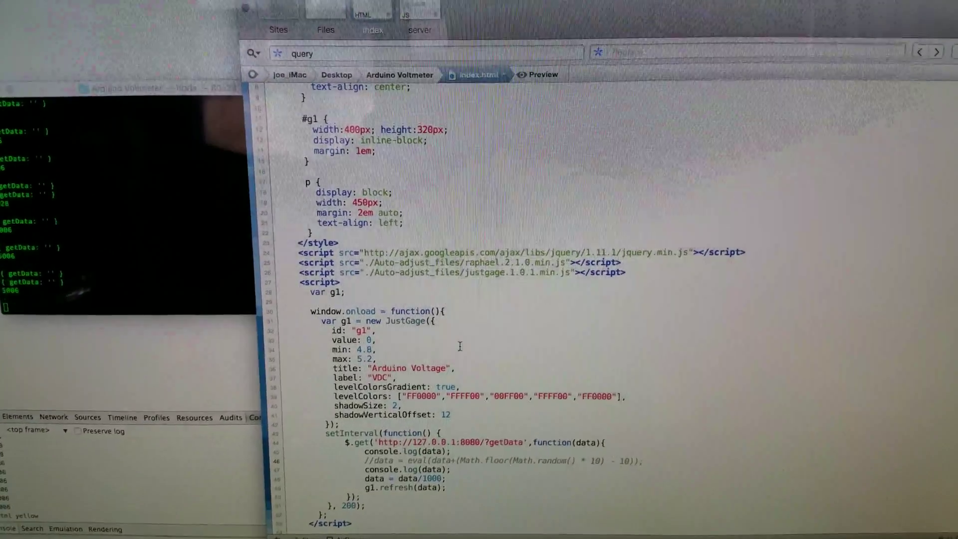
scroll(460, 346, "down", 3)
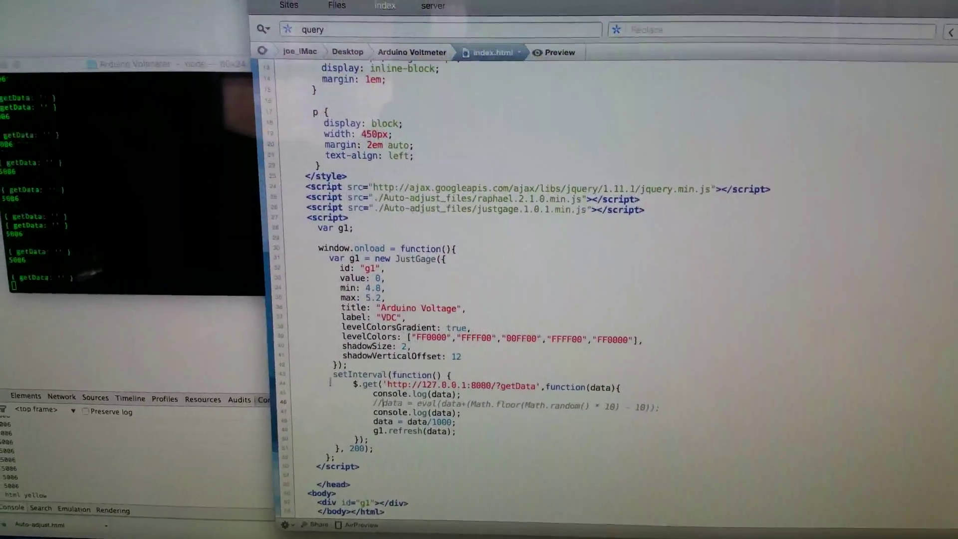
Uncomment the random-offset data = eval(...) line in the $.get getData block
left_click_drag(329, 379, 384, 456)
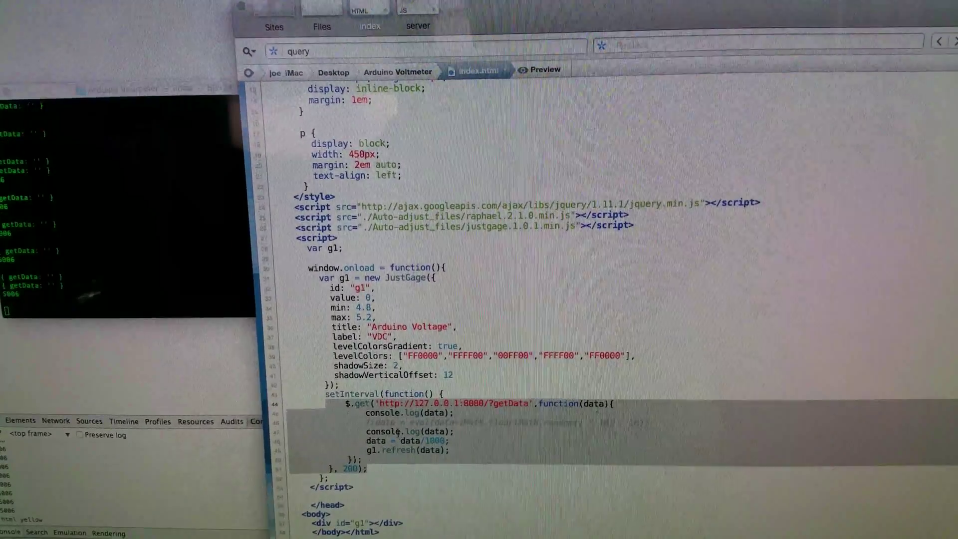
left_click(368, 424)
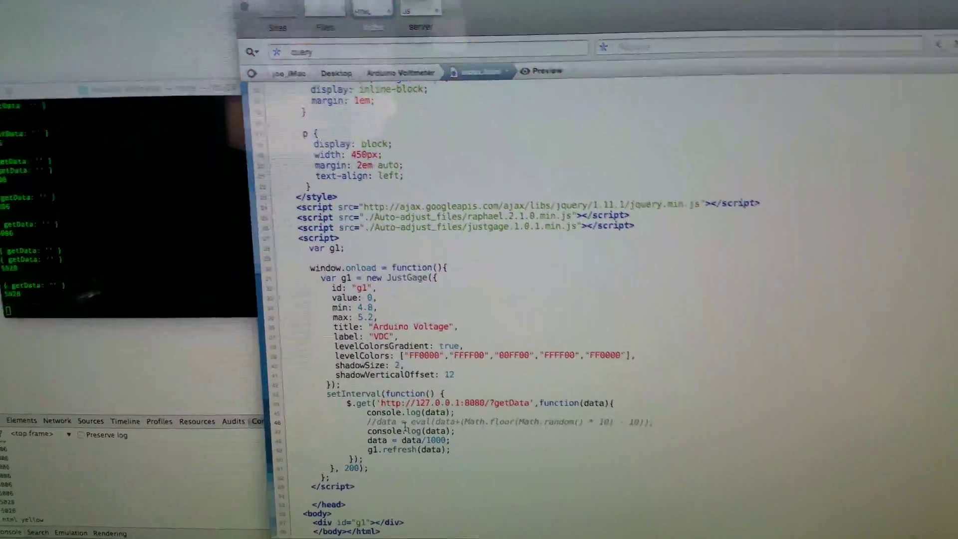
key("BackSpace")
key("BackSpace")
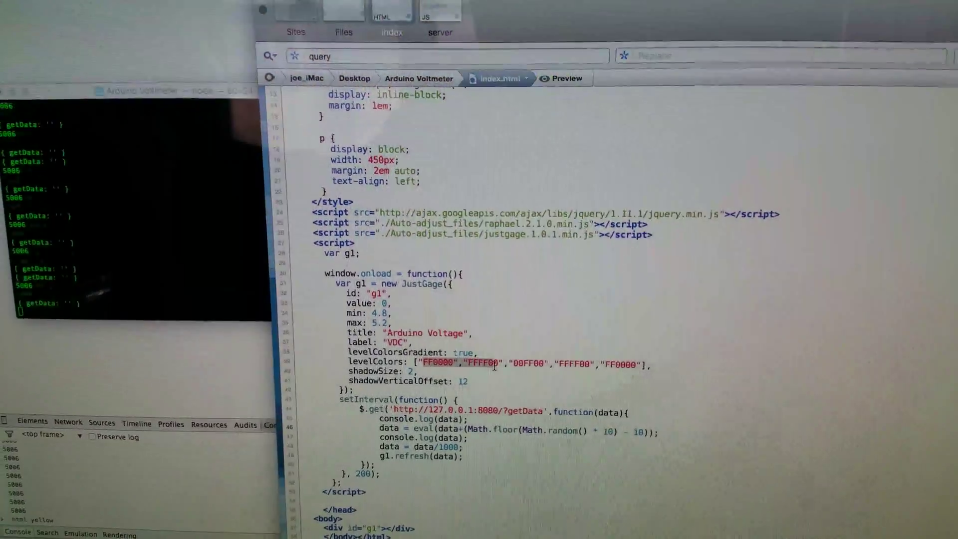
left_click(464, 362)
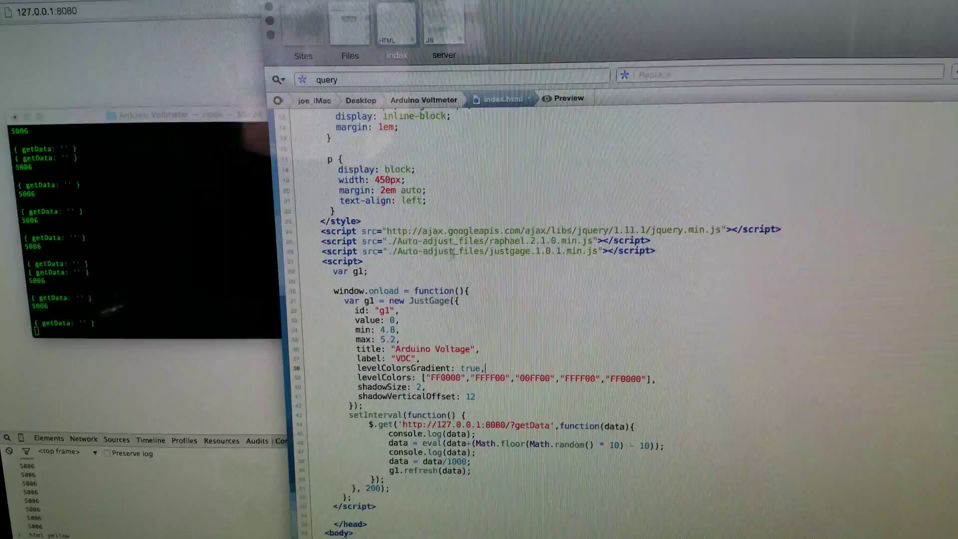
mouse_move(438, 13)
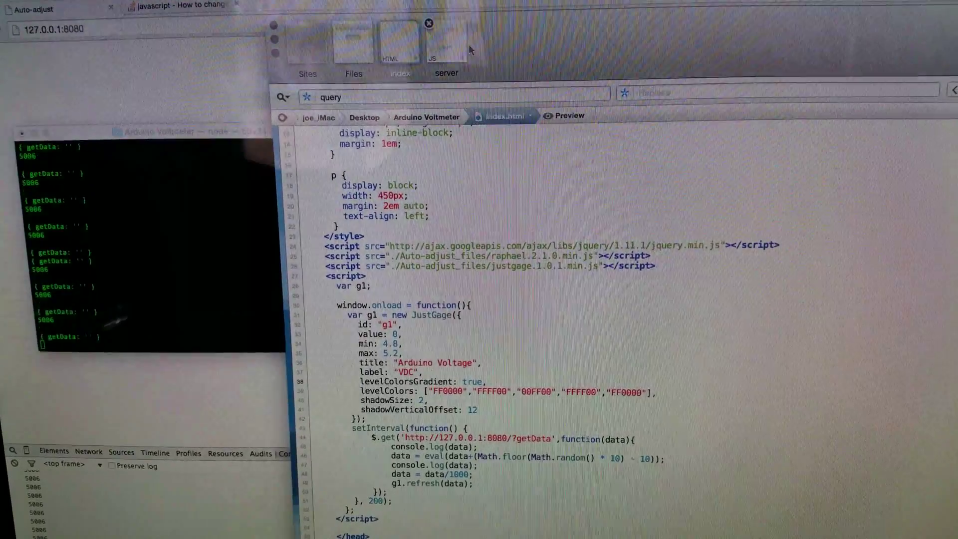
Open server.js and highlight the usbmodemfa131 serial port and the getData check
left_click(435, 47)
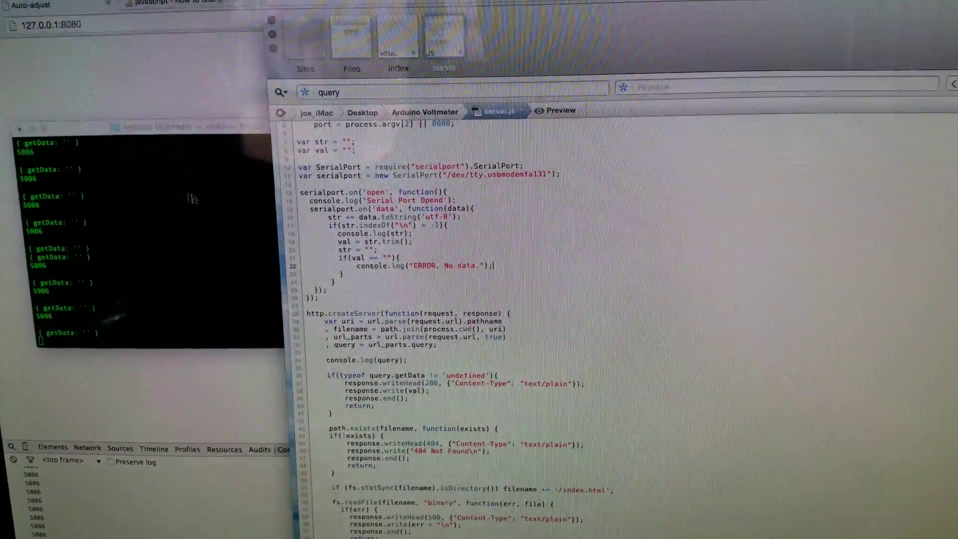
scroll(308, 229, "up", 2)
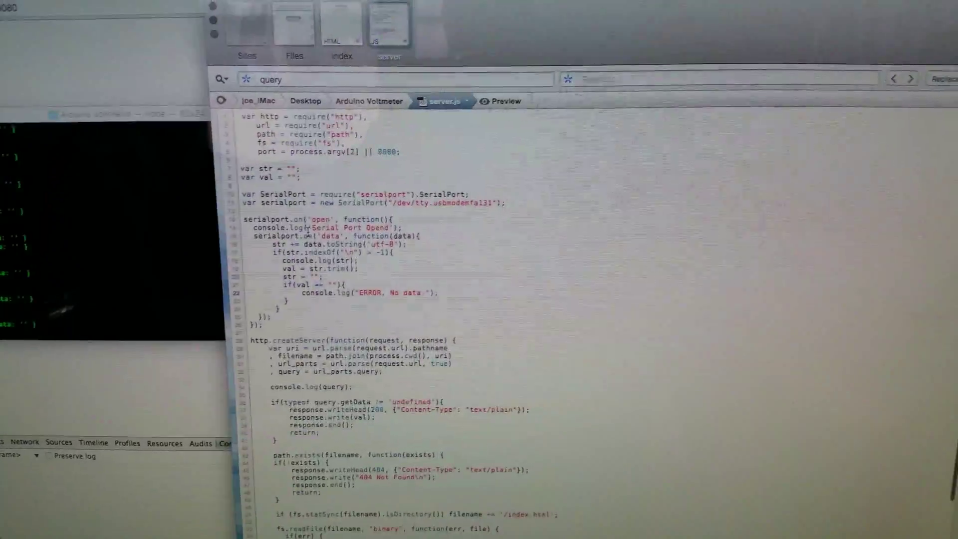
scroll(322, 198, "down", 1)
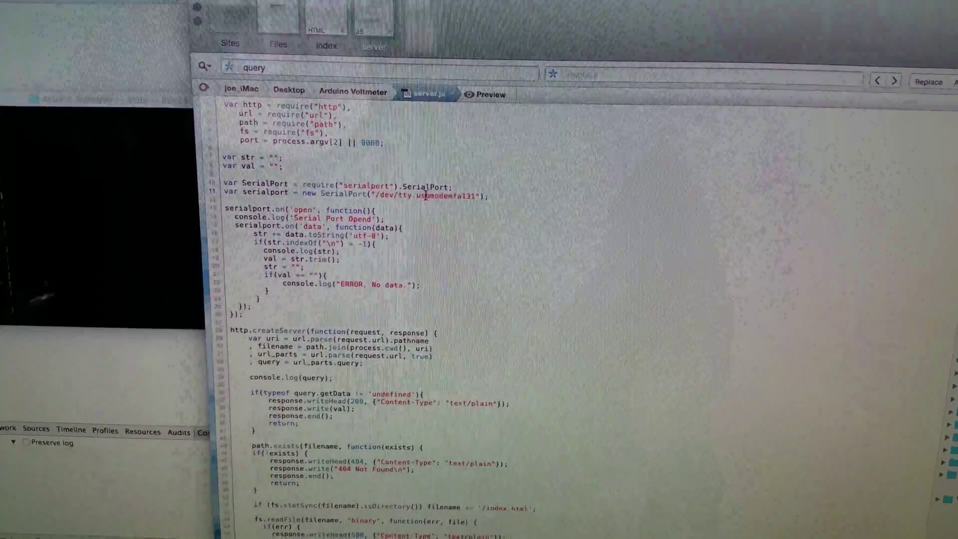
double_click(420, 199)
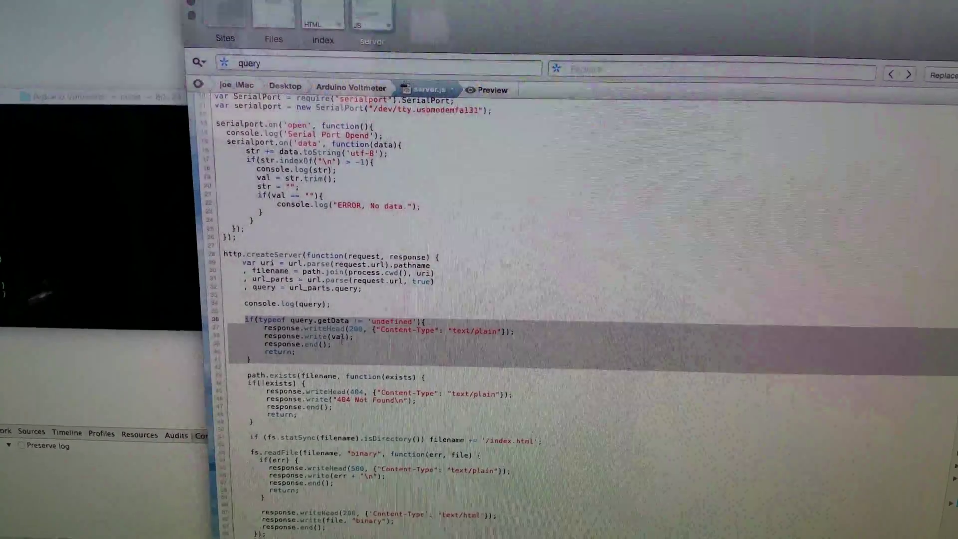
double_click(333, 318)
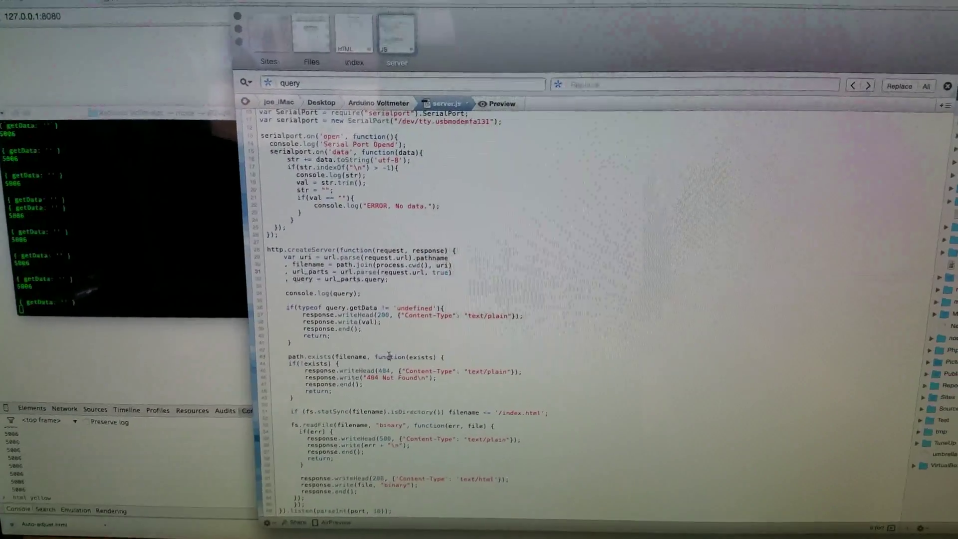
left_click(388, 358)
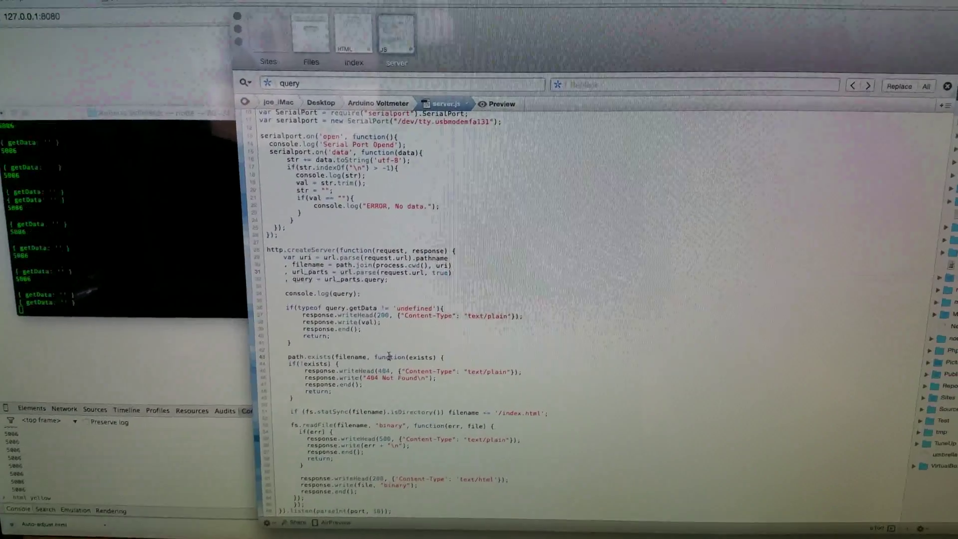
scroll(388, 358, "up", 3)
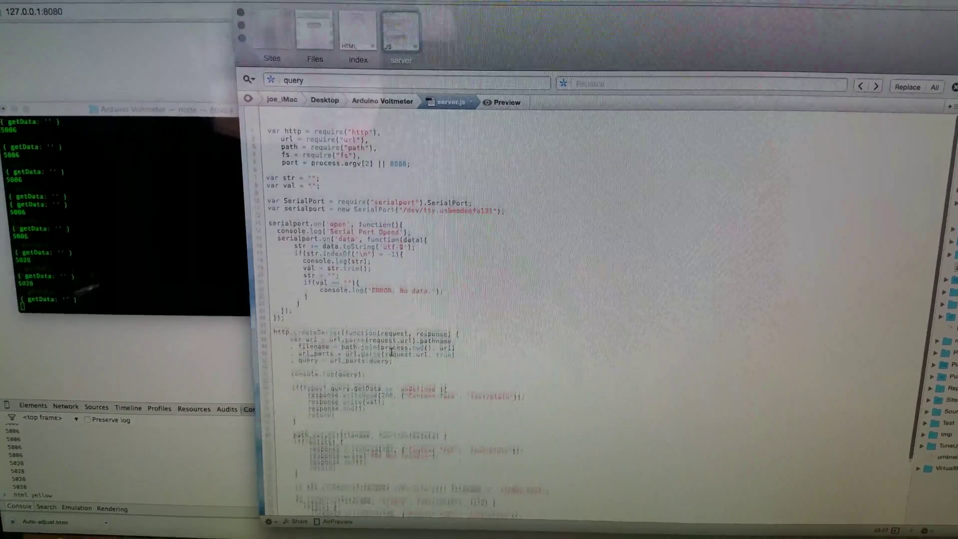
scroll(388, 358, "down", 7)
scroll(388, 358, "up", 4)
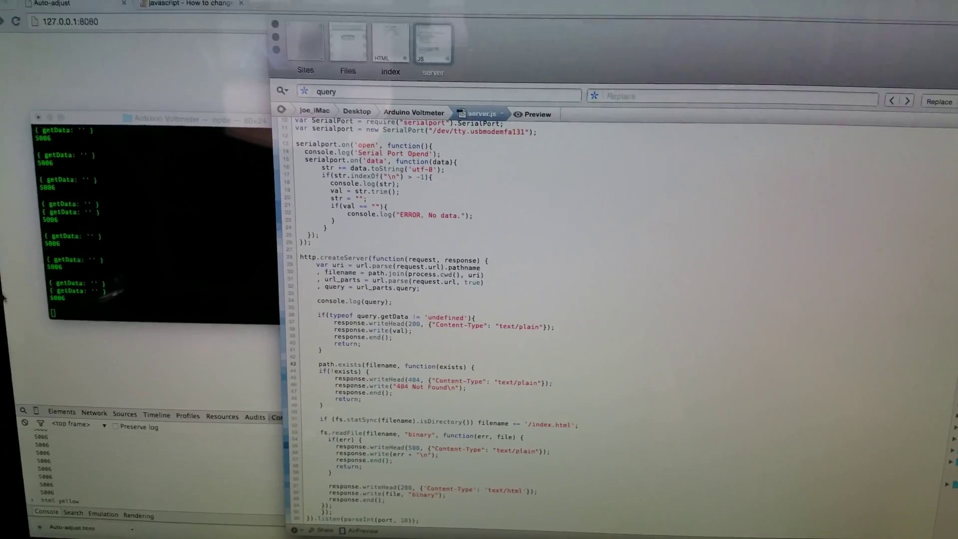
Return to the Arduino Voltage gauge at 127.0.0.1:8080 in Chrome
left_click(105, 360)
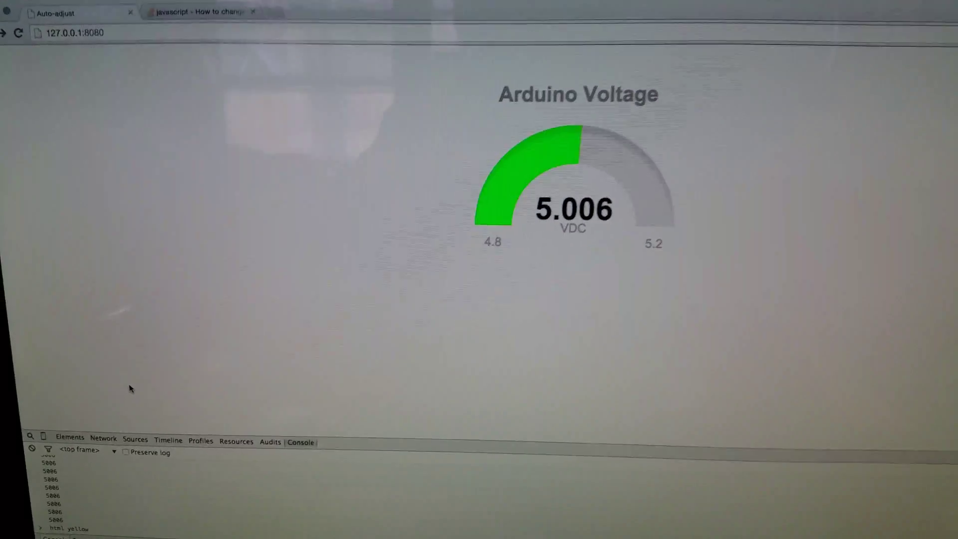